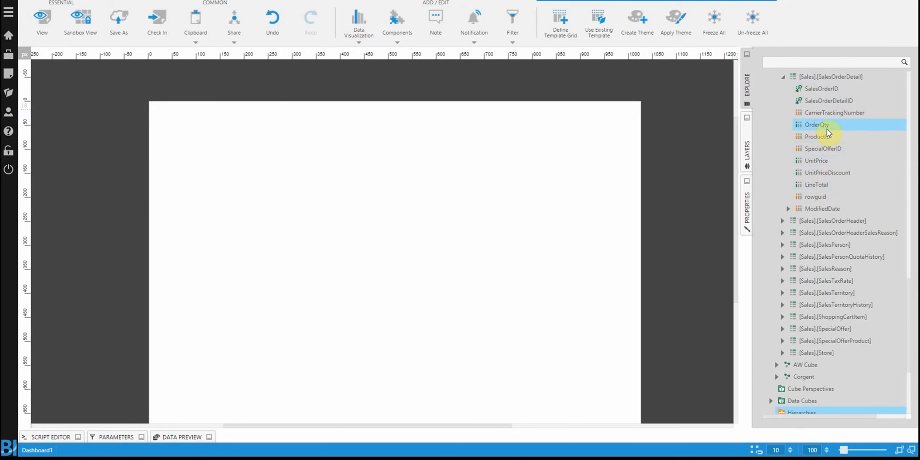
- Place OrderQty from [Sales].[SalesOrderDetail] on the dashboard as a table and add ModifiedDate to it as rows
drag(811, 126, 287, 174)
drag(378, 226, 296, 179)
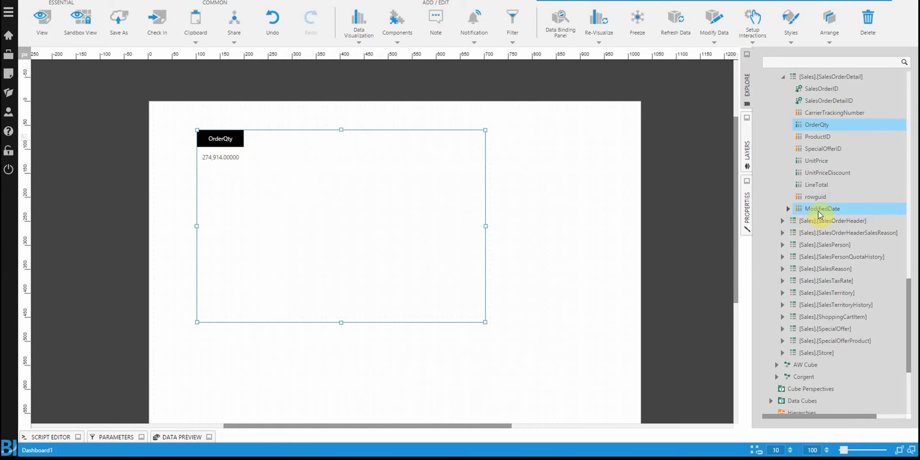
drag(823, 211, 353, 186)
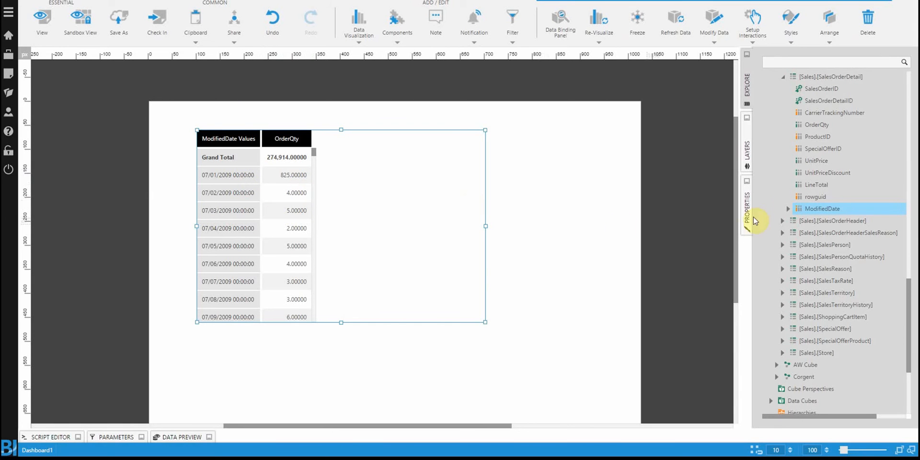
- Group the table's ModifiedDate rows by the Default Time Dimension hierarchy that starts with Year > Half Year > Quarter
click(789, 209)
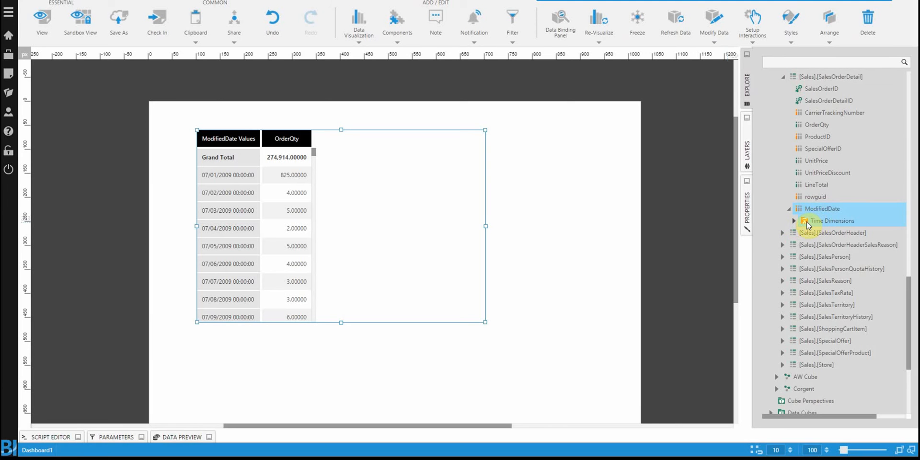
scroll(842, 254, down, 4)
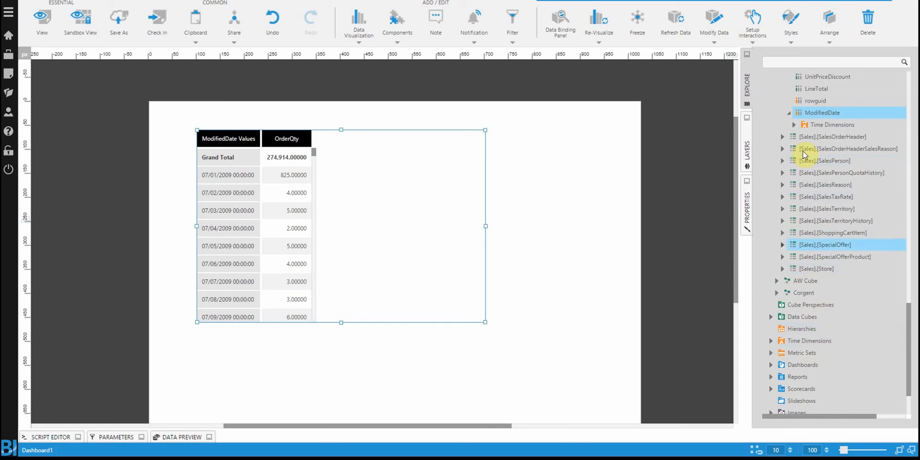
click(772, 343)
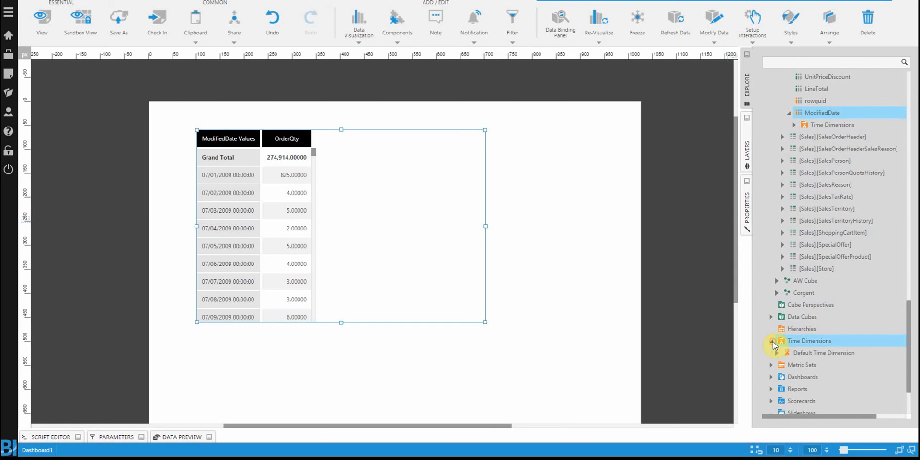
click(778, 353)
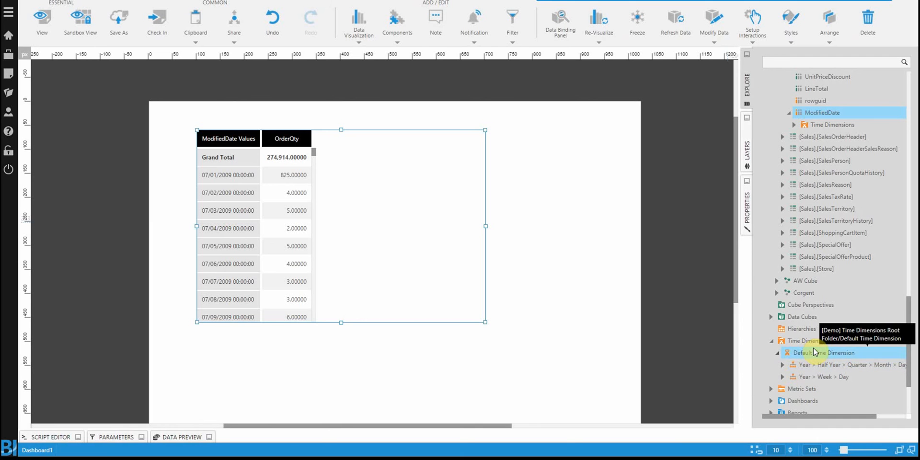
click(795, 126)
click(801, 136)
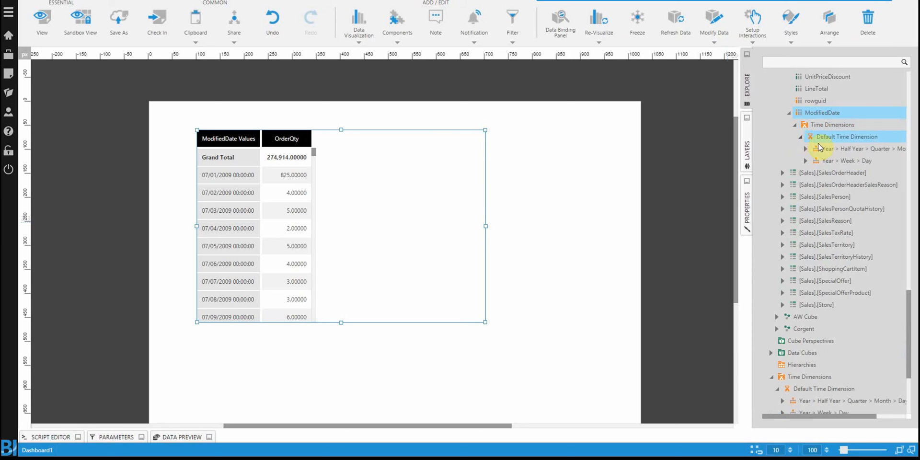
drag(855, 151, 108, 236)
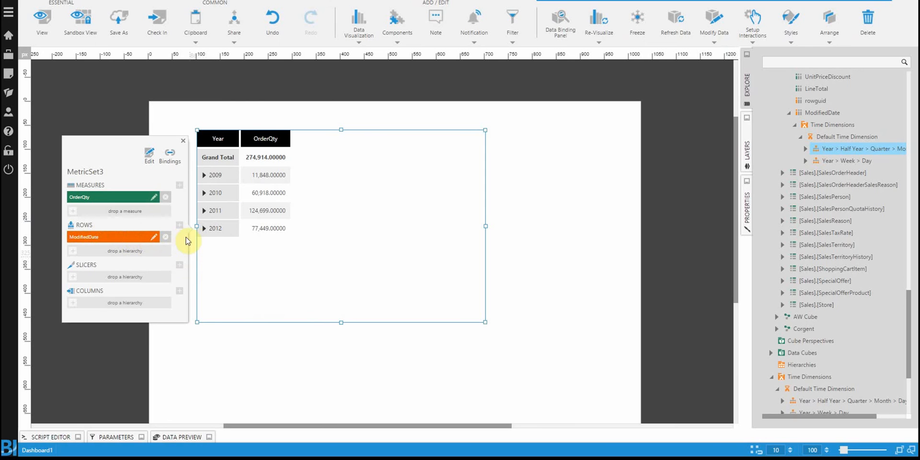
- View the dashboard, expand the 2009 row to its half years, and return to editing
click(43, 21)
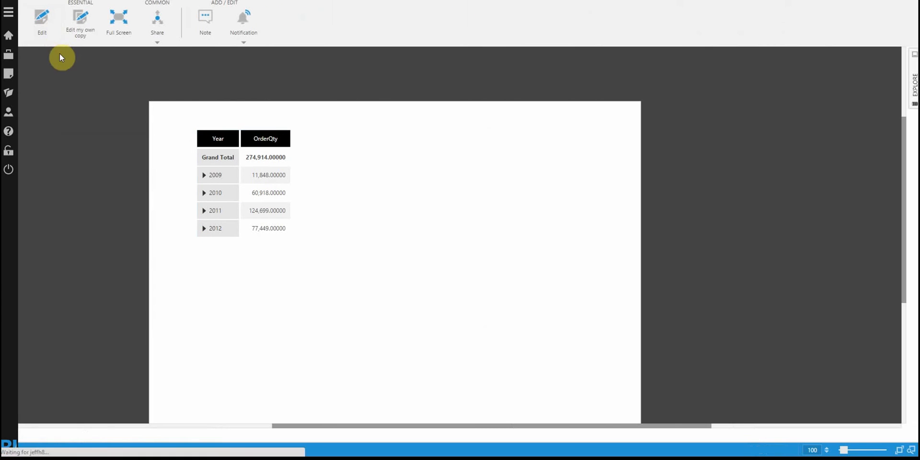
click(204, 175)
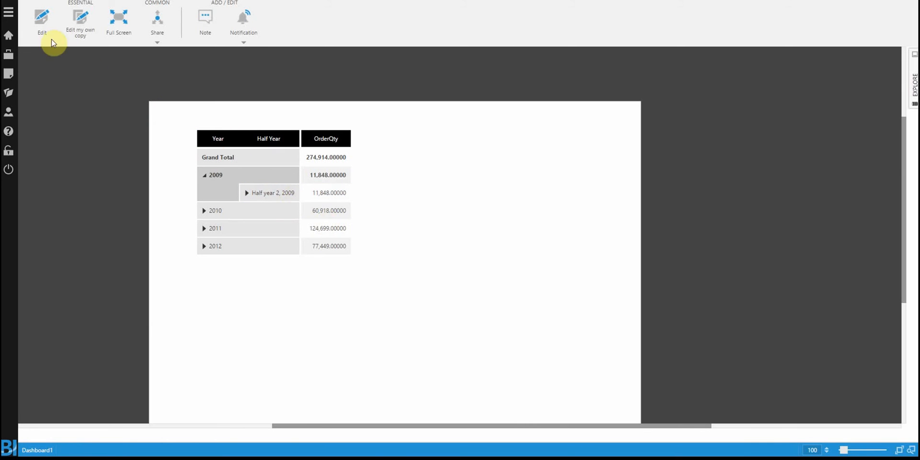
click(39, 31)
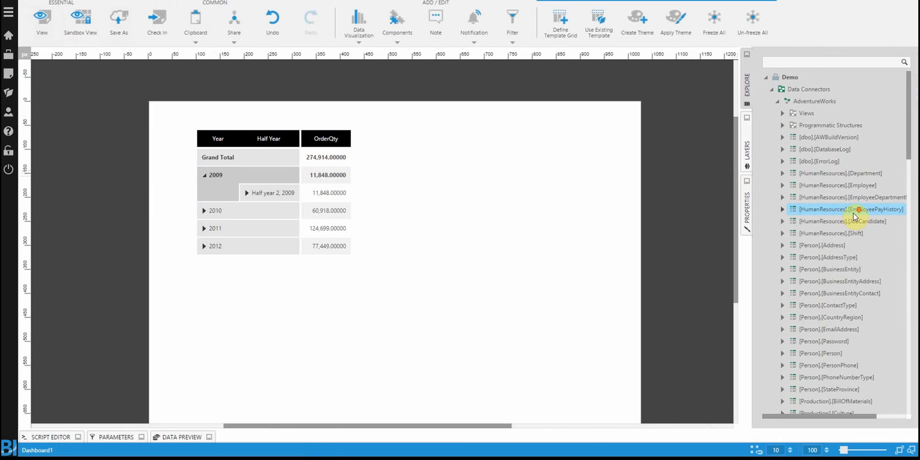
- Open the form for a new time dimension from the Time Dimensions folder under ModifiedDate
scroll(836, 209, down, 20)
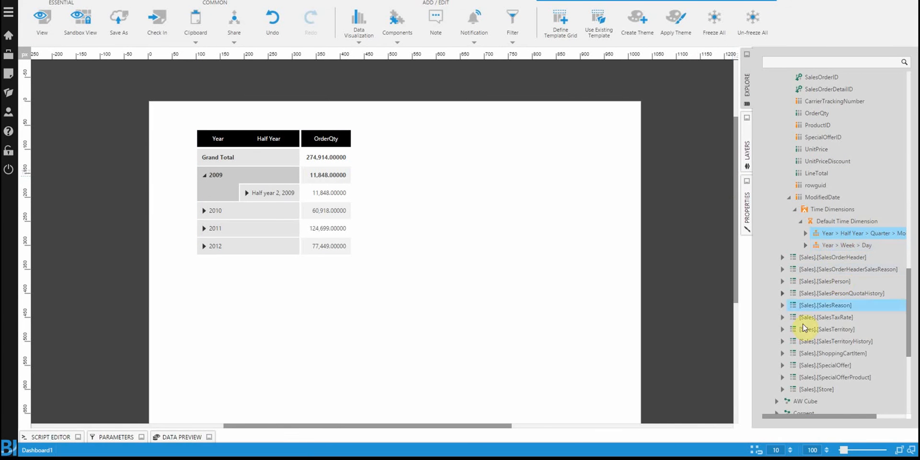
right_click(836, 222)
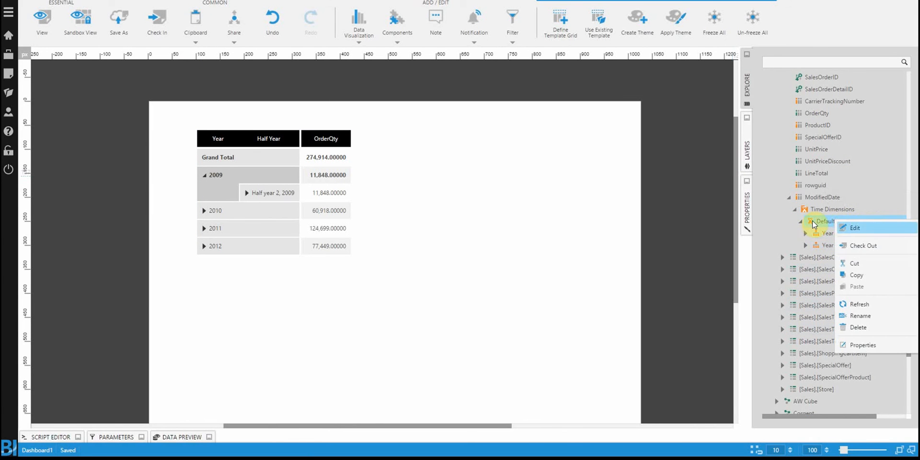
click(812, 209)
right_click(813, 208)
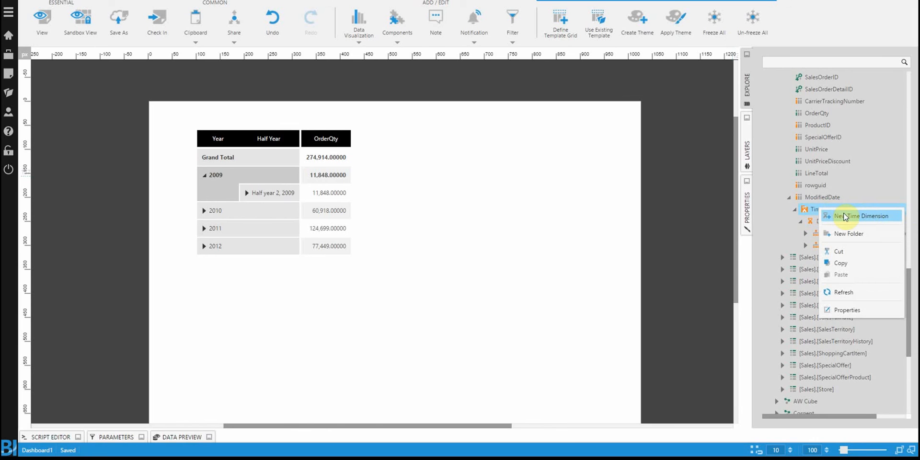
click(832, 218)
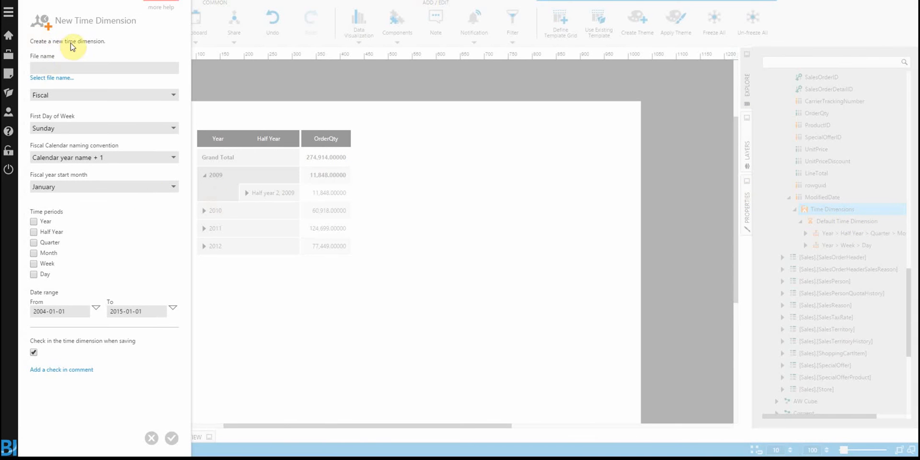
- Examine the available options for calendar type, first day of week, fiscal calendar naming convention and fiscal year start month
click(152, 97)
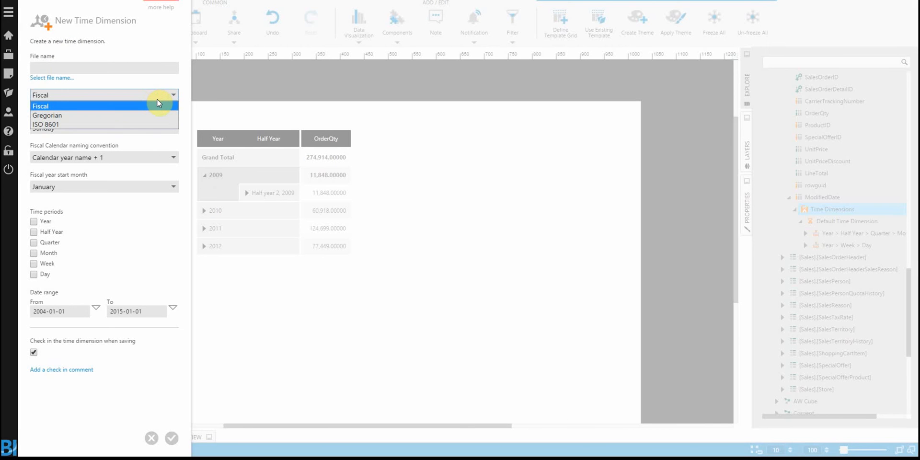
click(105, 94)
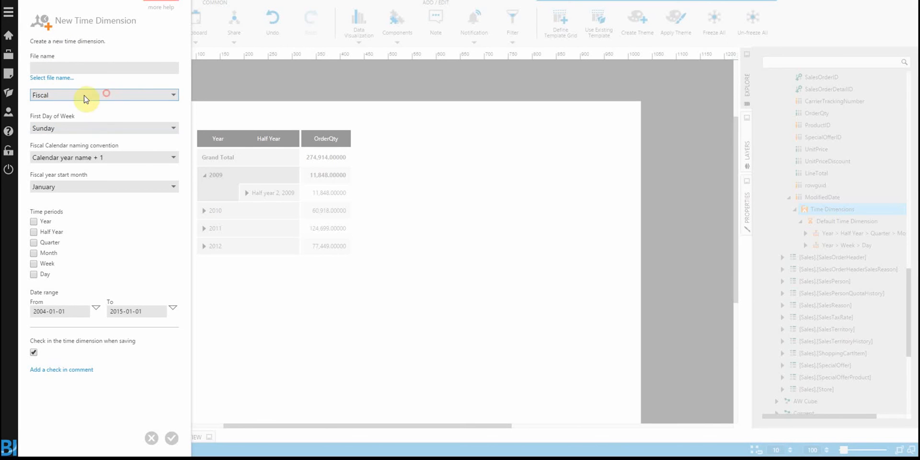
click(87, 95)
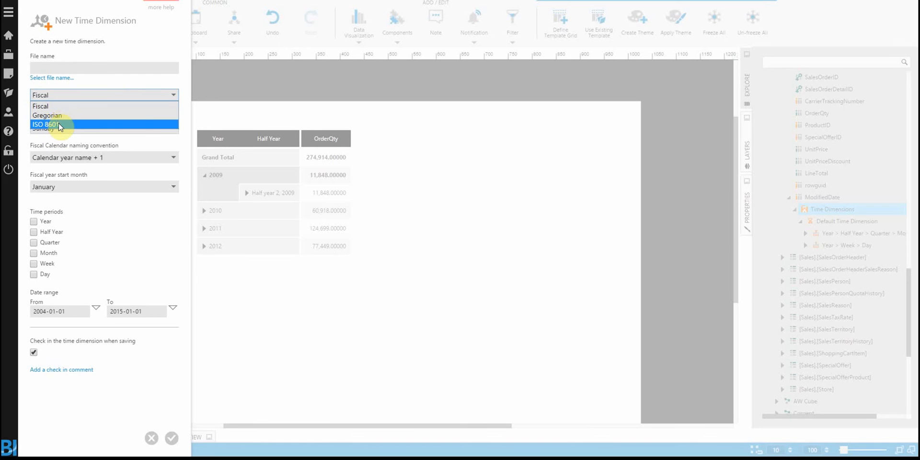
click(127, 95)
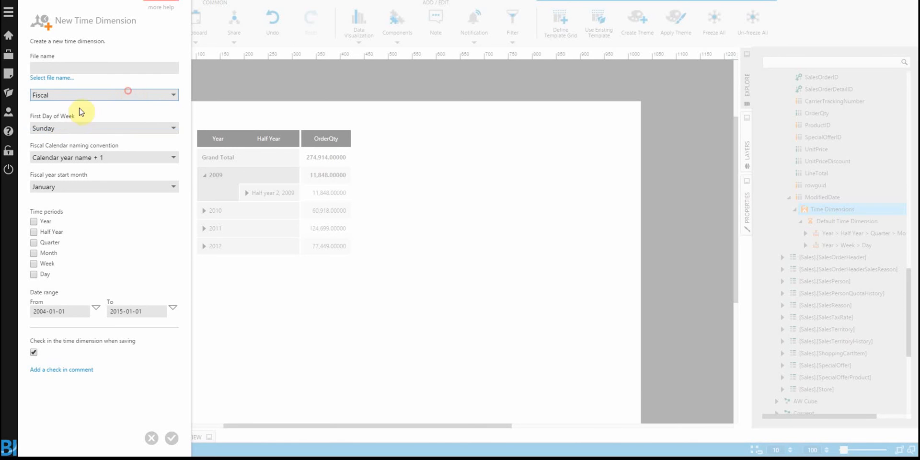
click(134, 130)
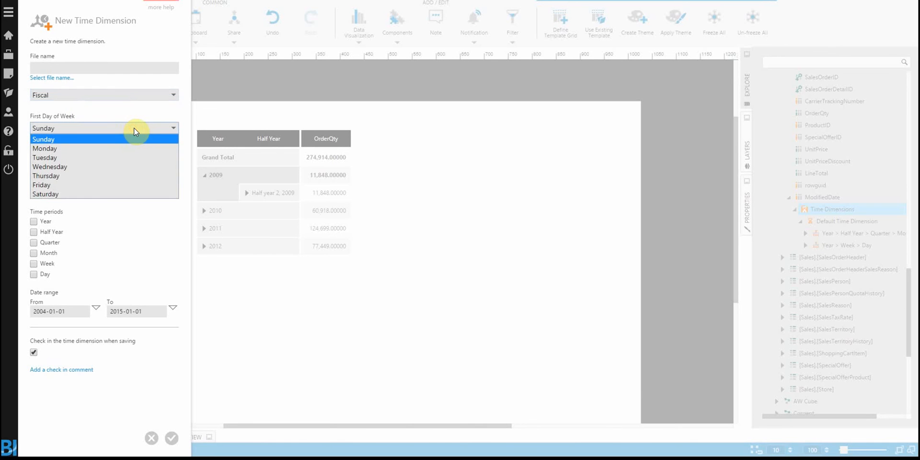
click(136, 138)
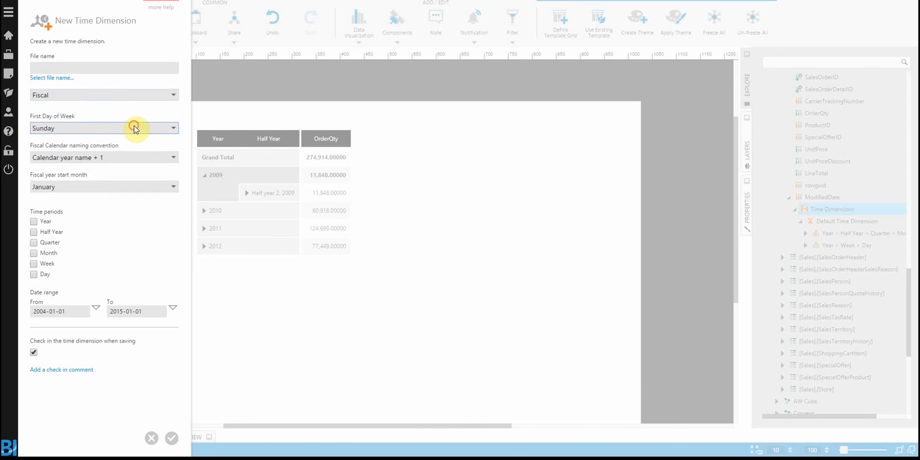
click(115, 157)
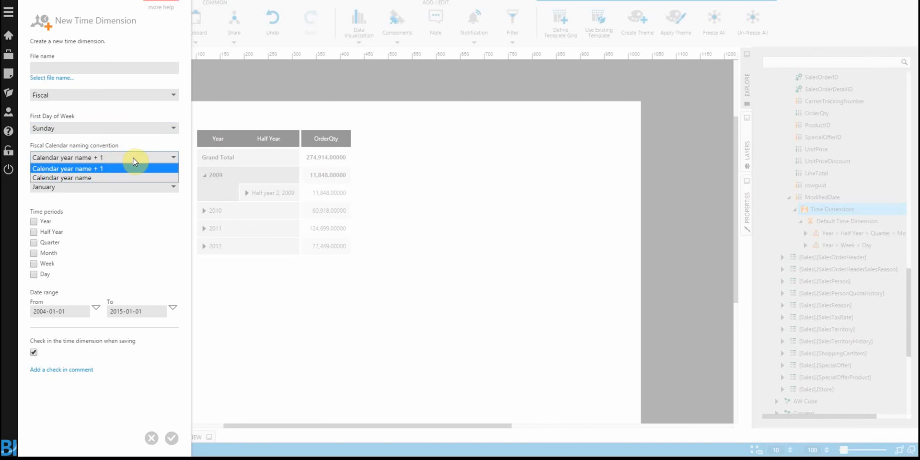
click(133, 157)
click(160, 188)
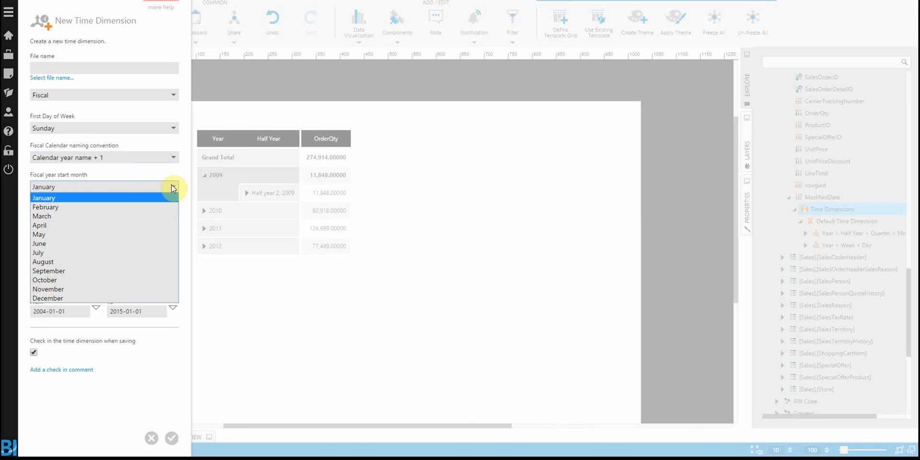
click(173, 188)
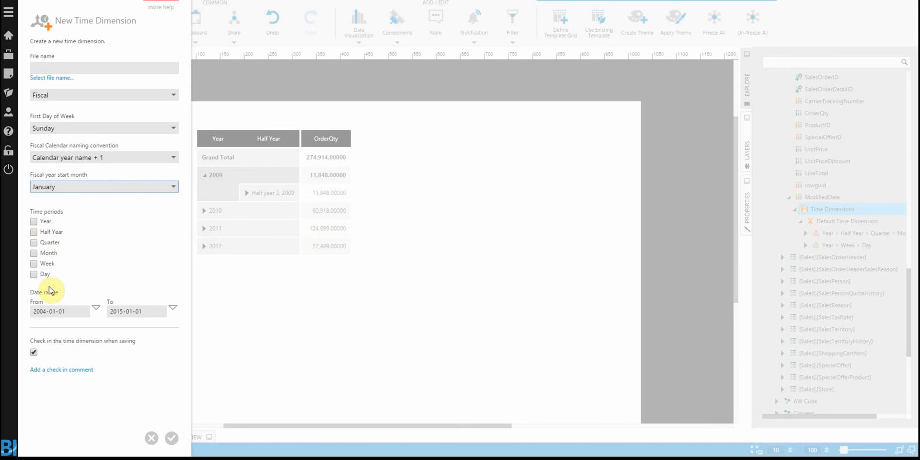
- Try the Year, Quarter and Month time periods for the new time dimension, and cancel its creation
click(34, 221)
click(40, 243)
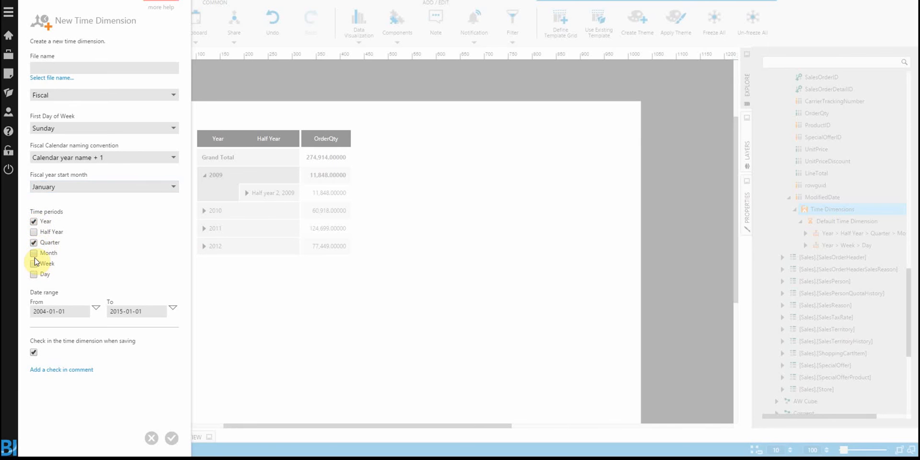
click(34, 255)
click(151, 439)
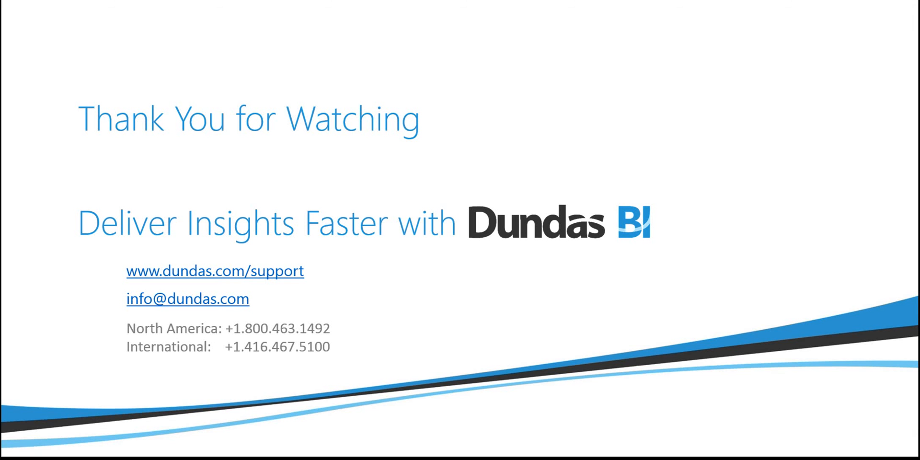